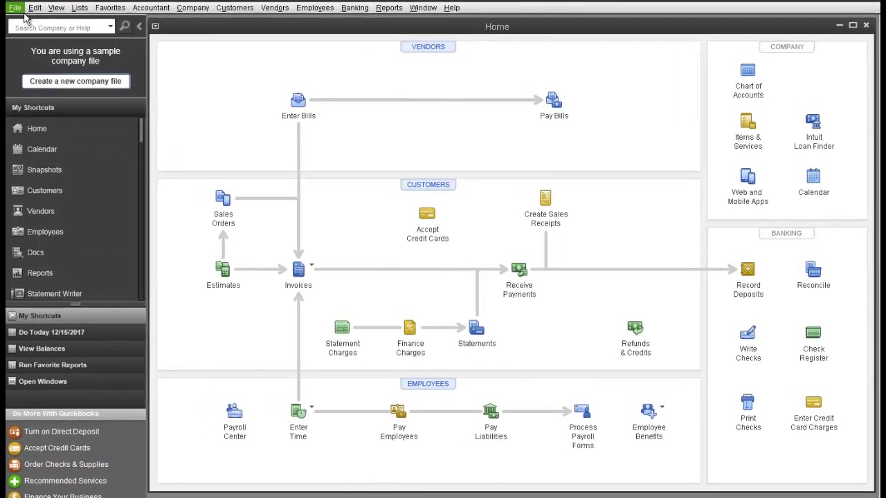
Start a local backup of the company file and accept the backup options, keeping the Desktop folder on drive C as the save location
click(15, 9)
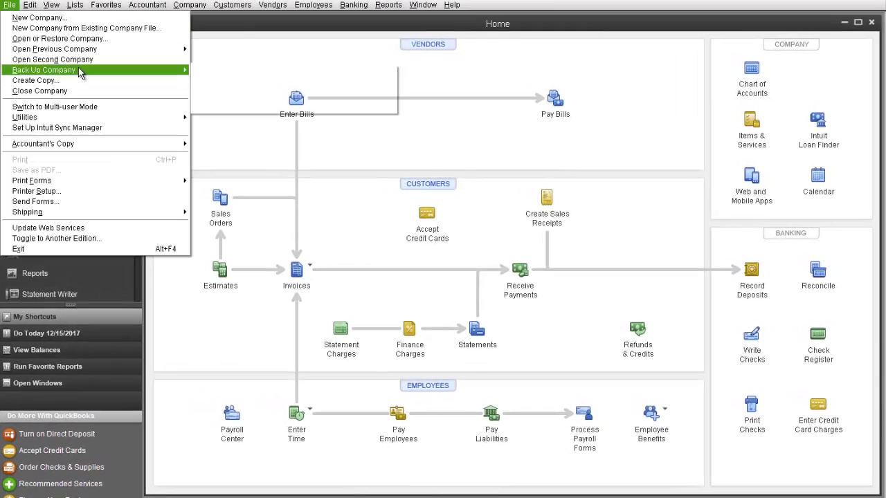
mouse_move(82, 70)
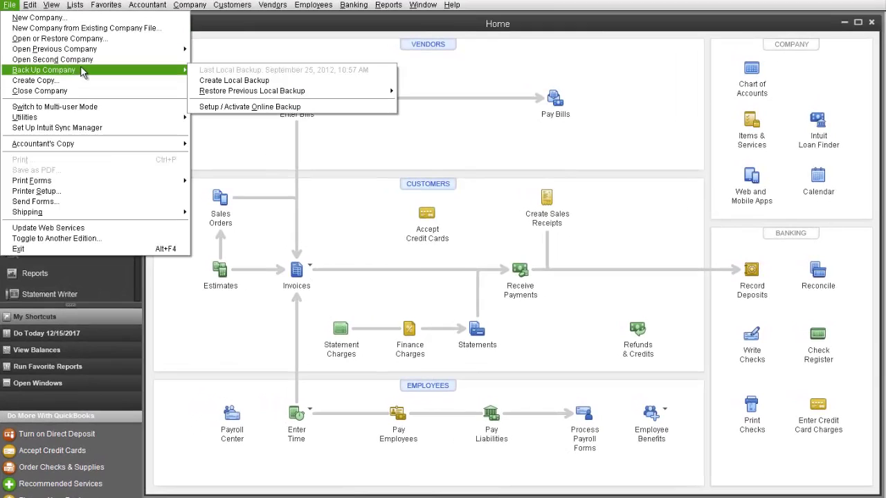
click(232, 81)
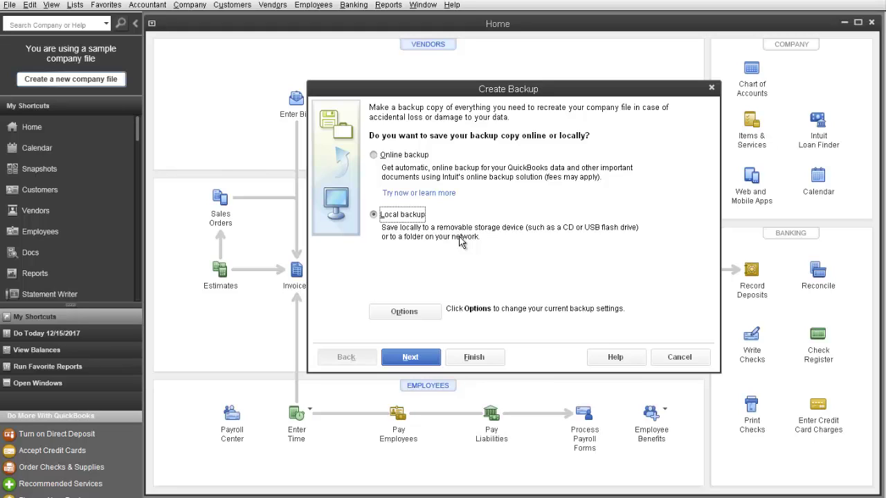
click(425, 312)
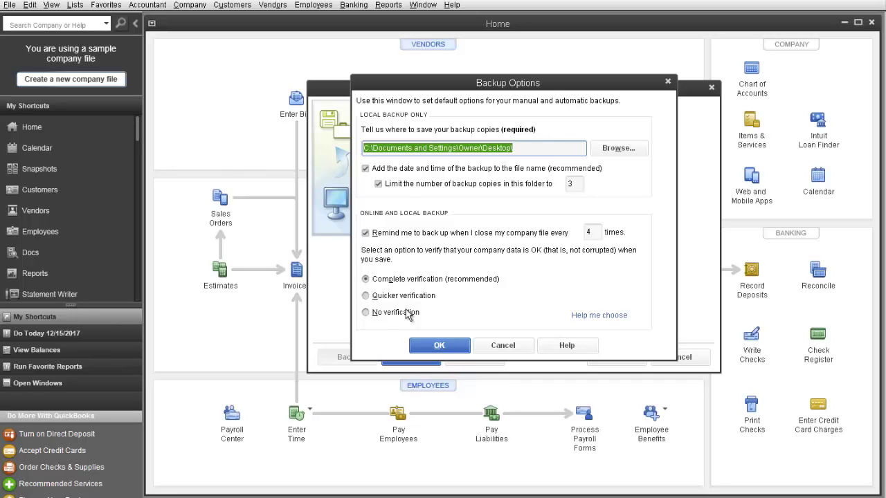
click(444, 352)
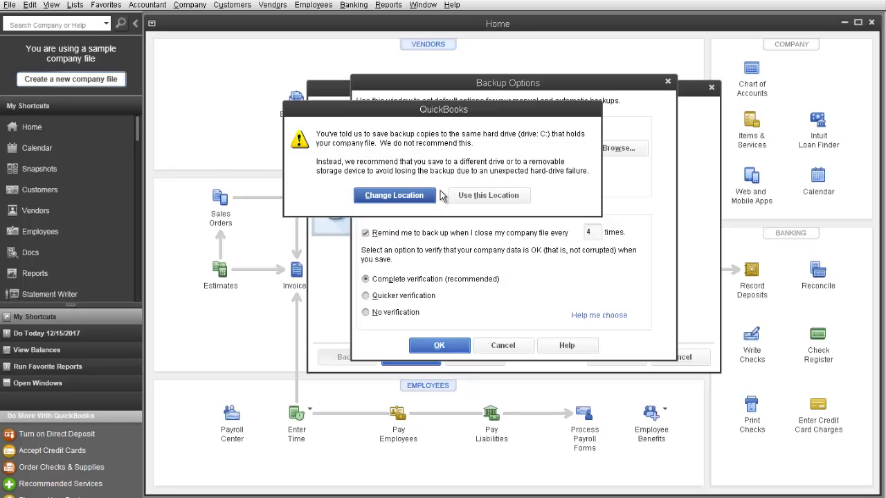
click(487, 195)
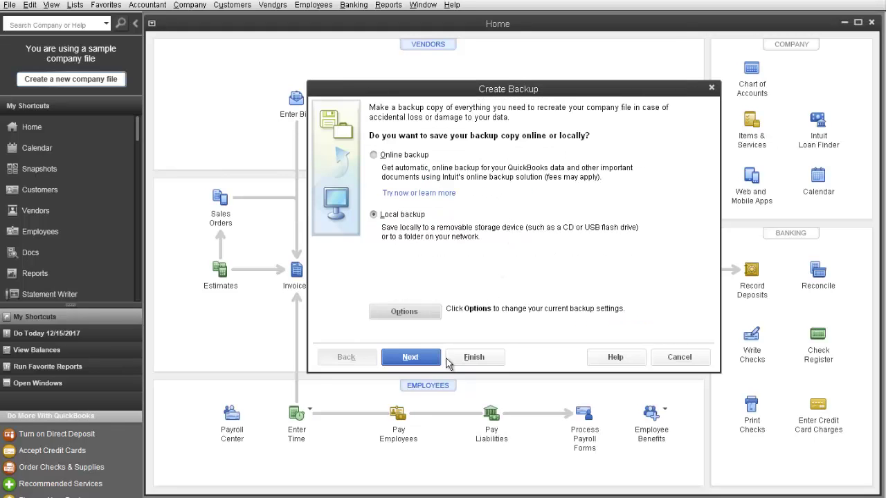
Choose to only schedule future backups, and check the automatic backup options without changing them
click(429, 356)
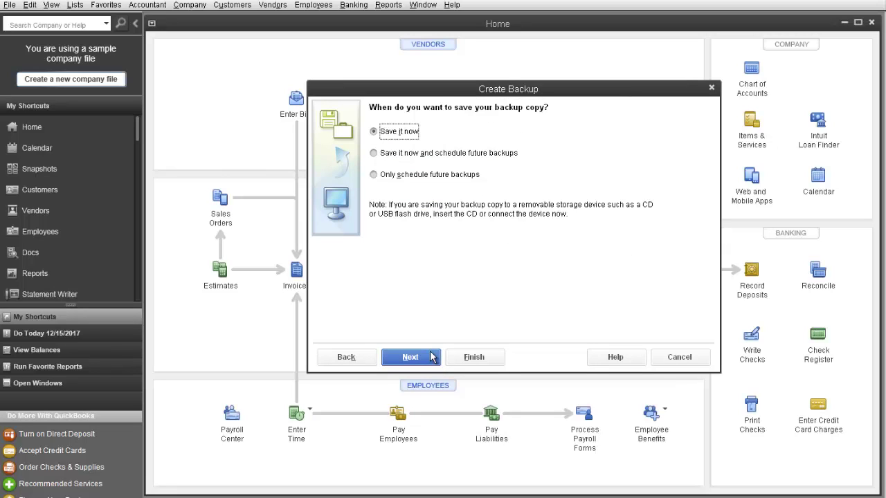
click(405, 177)
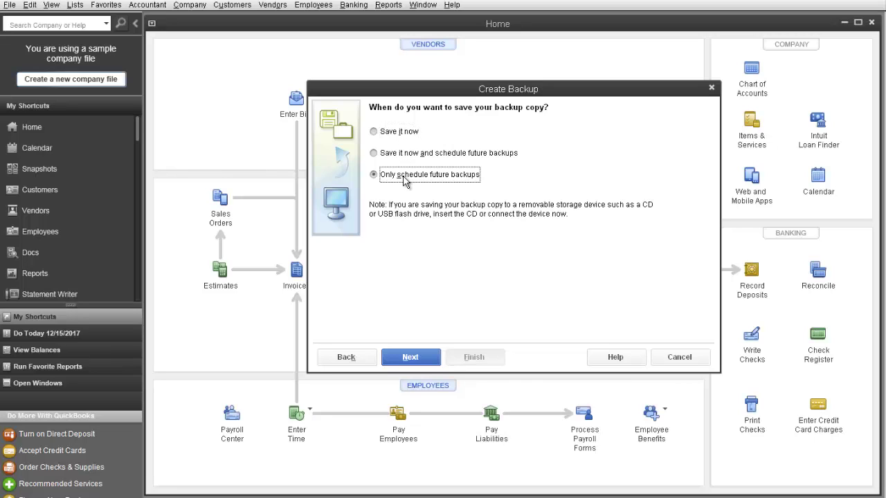
click(425, 358)
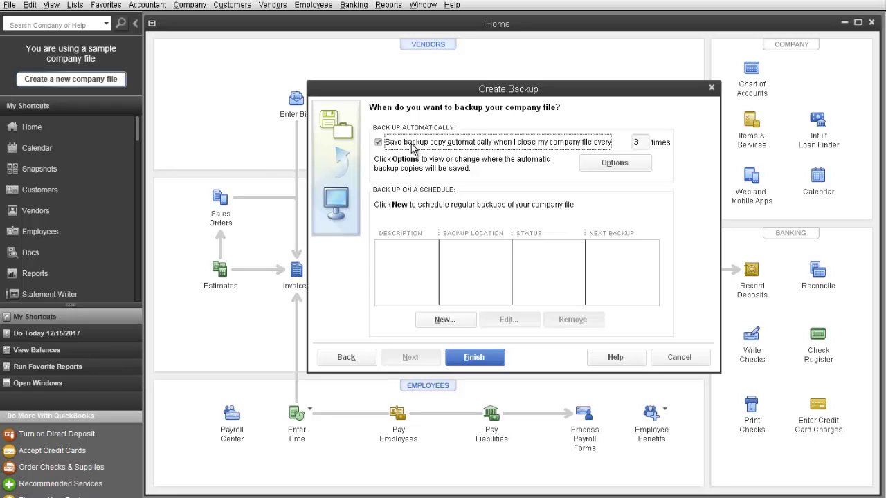
click(626, 162)
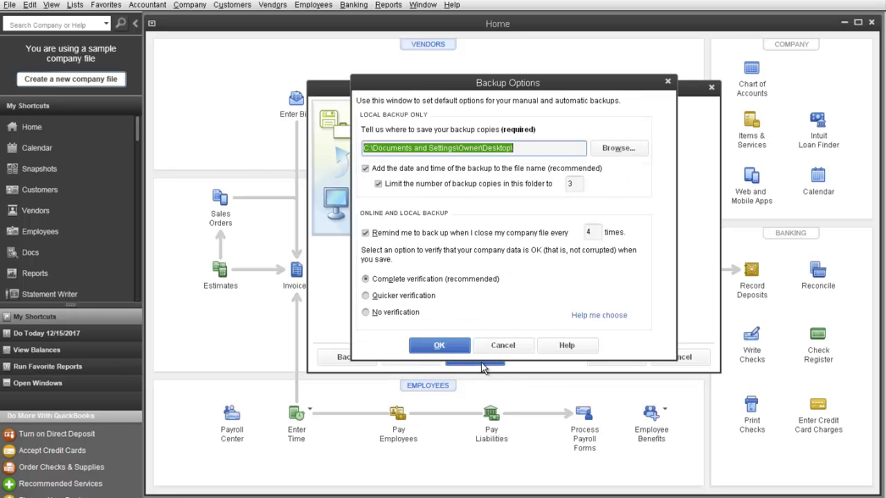
click(501, 349)
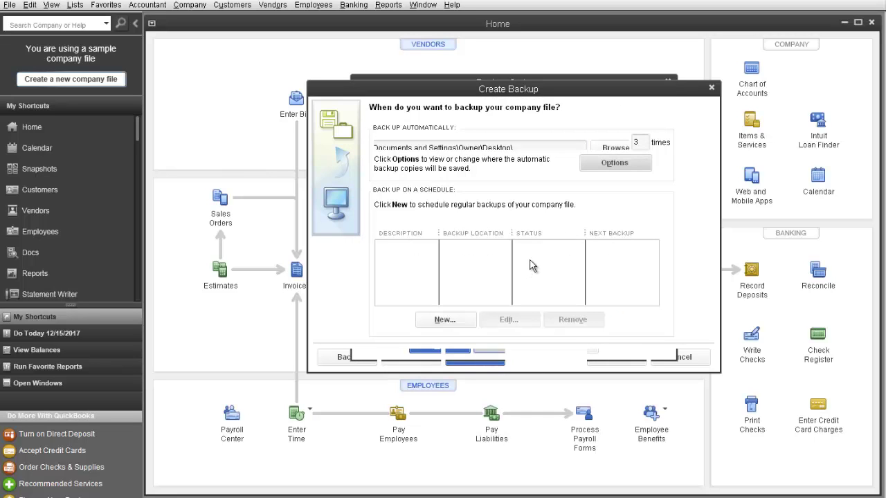
Create a new scheduled backup described as "back up schedule" with the Desktop as its location
click(446, 320)
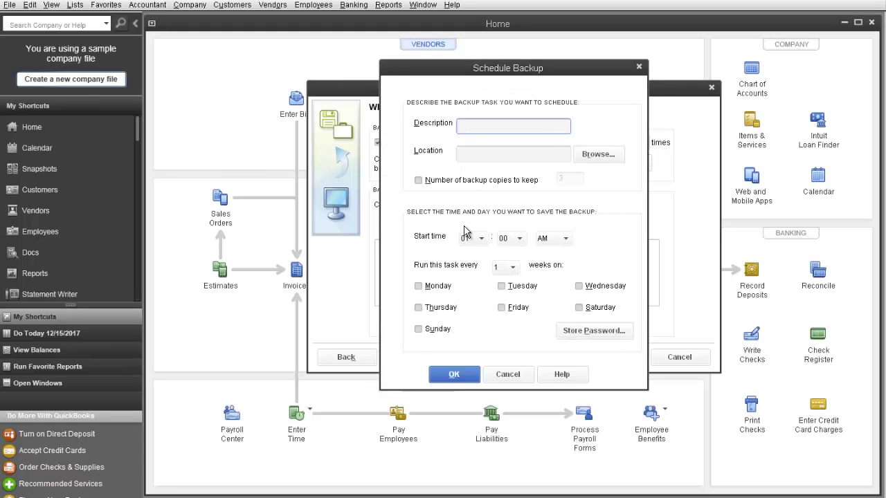
text(back up schedule)
key(Tab)
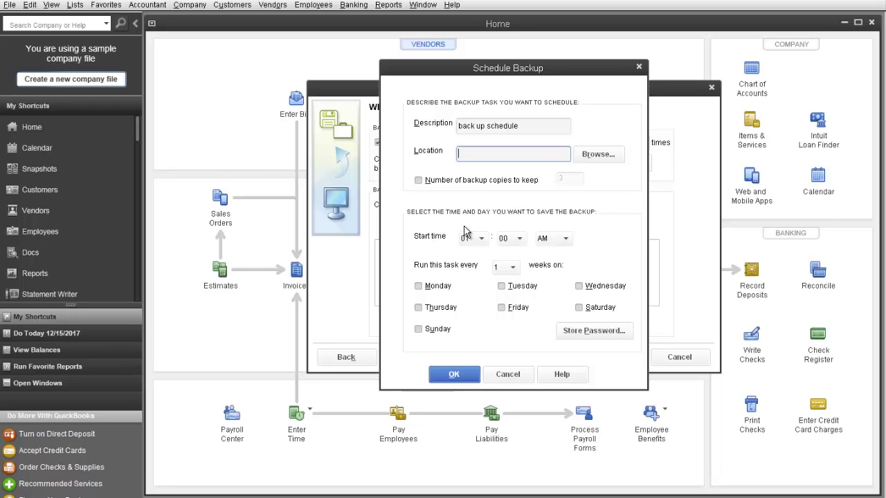
click(600, 155)
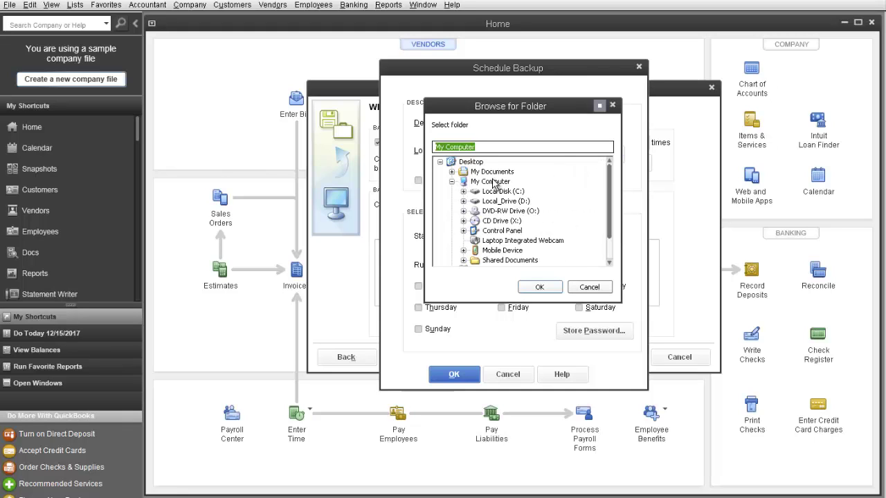
double_click(471, 163)
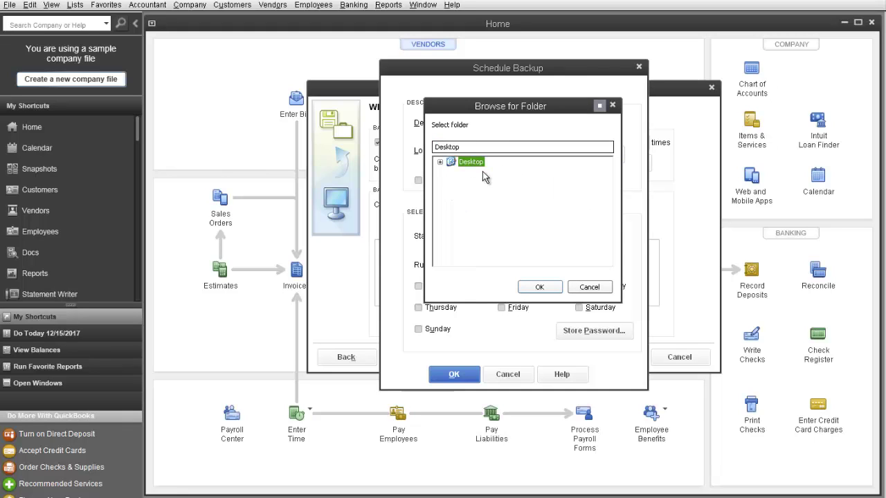
click(552, 286)
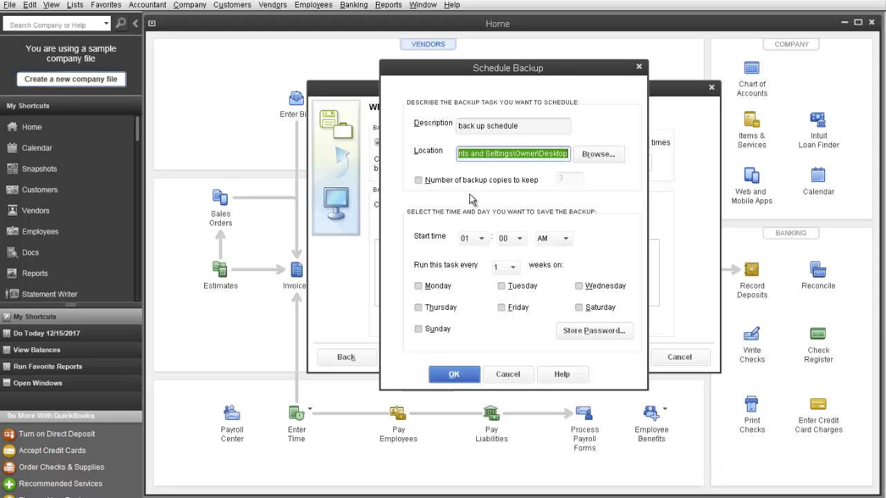
Limit the scheduled backup to 3 copies and run it every 1 week on Tuesday, Saturday and Sunday
click(451, 184)
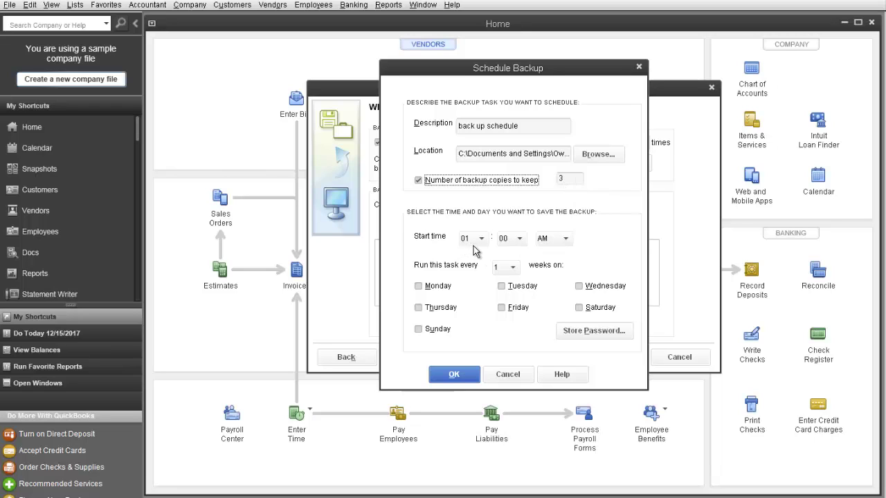
click(506, 289)
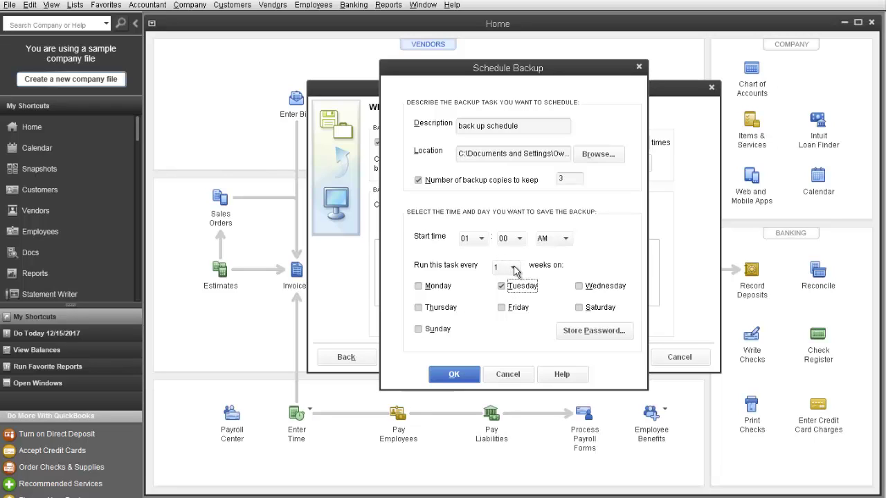
click(515, 269)
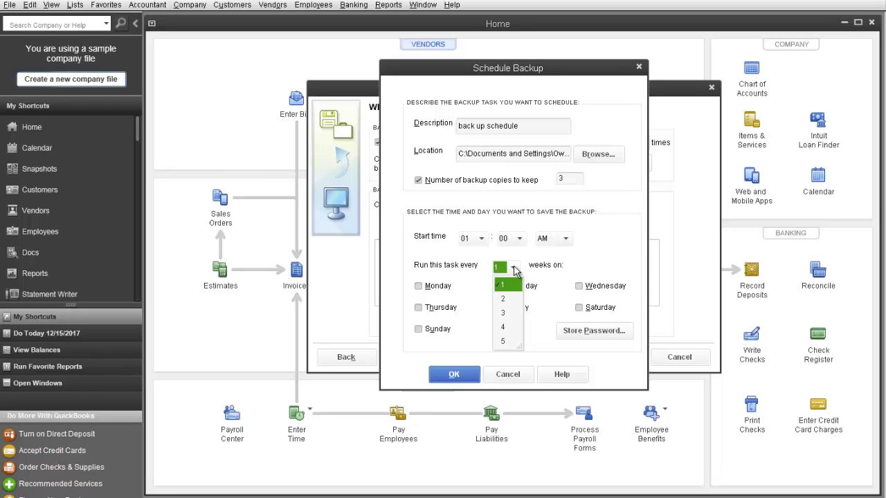
click(595, 275)
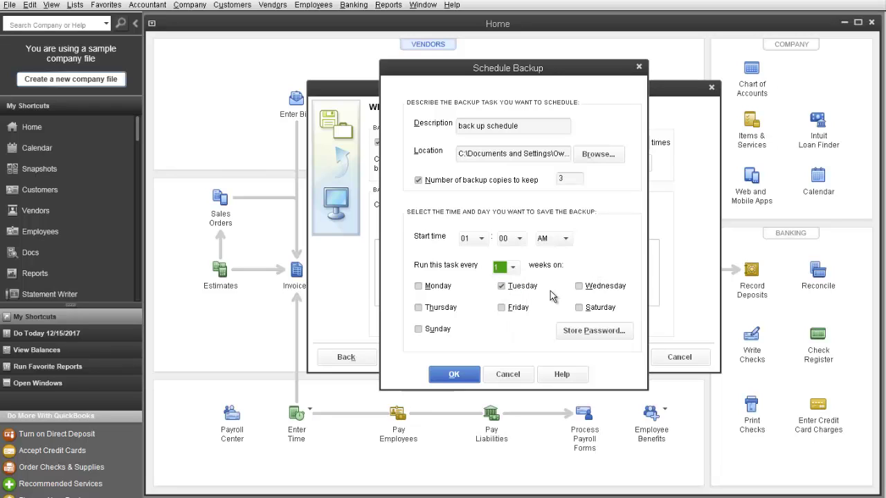
click(419, 331)
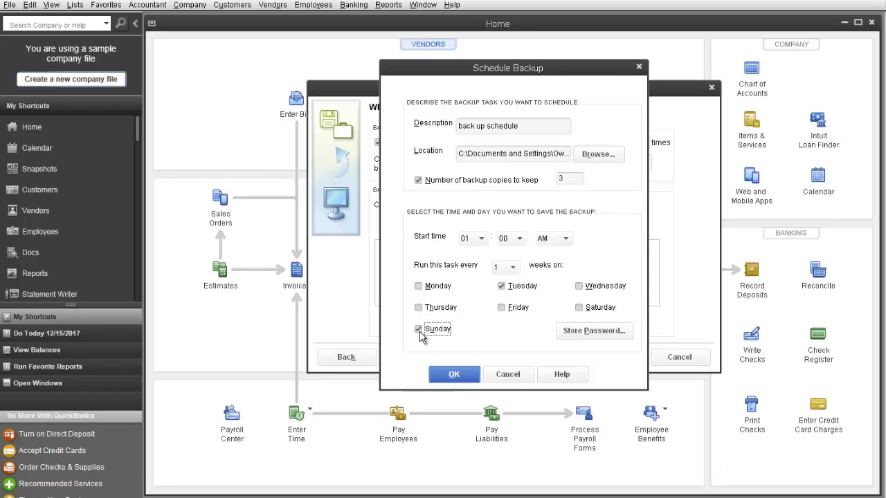
click(576, 307)
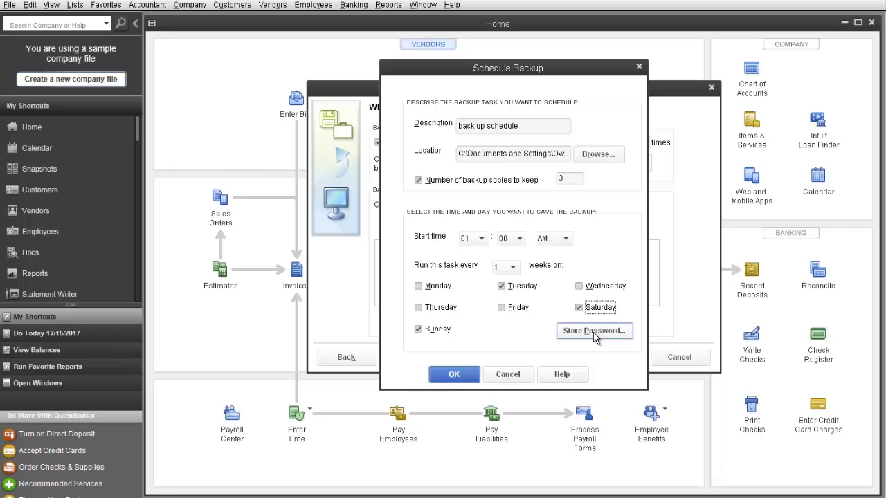
click(593, 331)
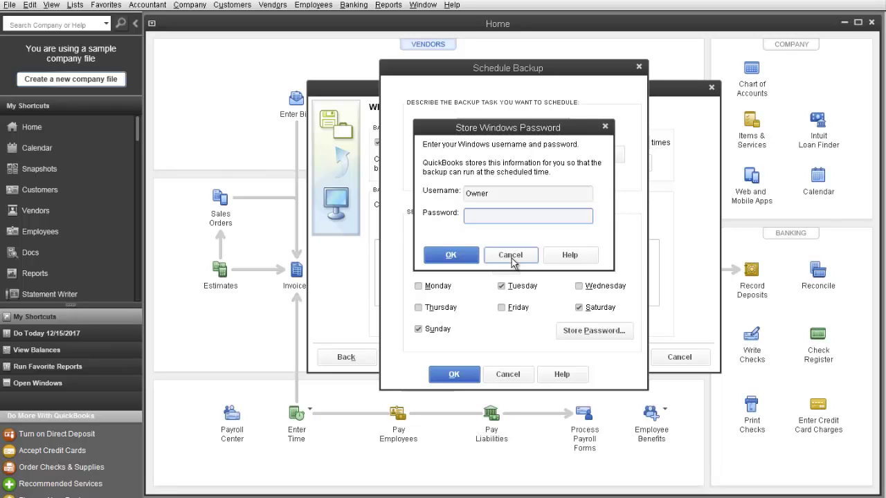
click(512, 260)
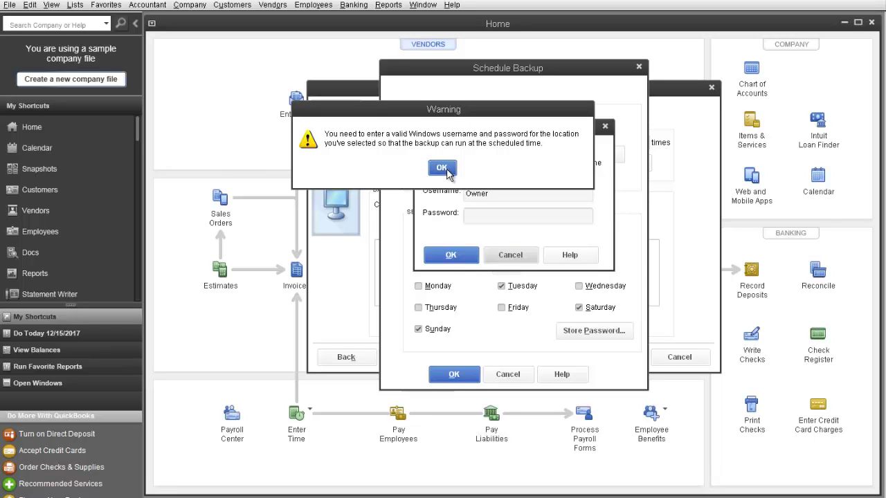
click(443, 169)
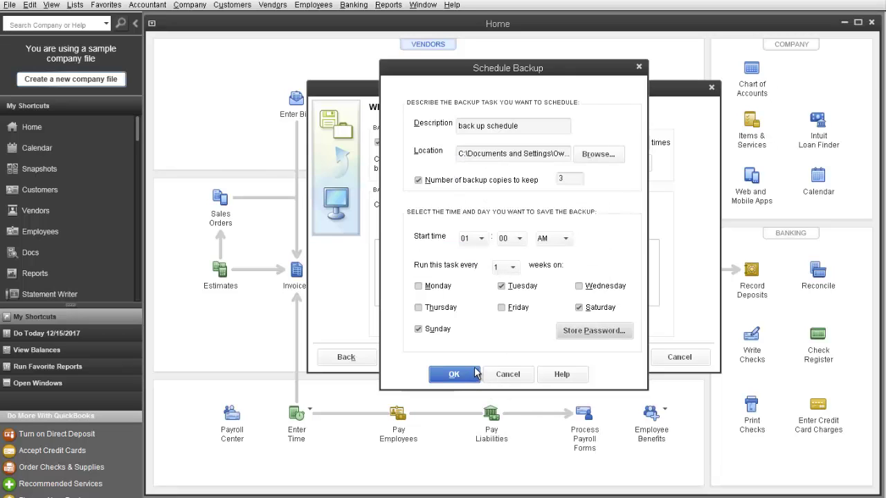
Save the scheduled backup task, accepting the prefilled Windows login, and finish the backup setup
click(476, 377)
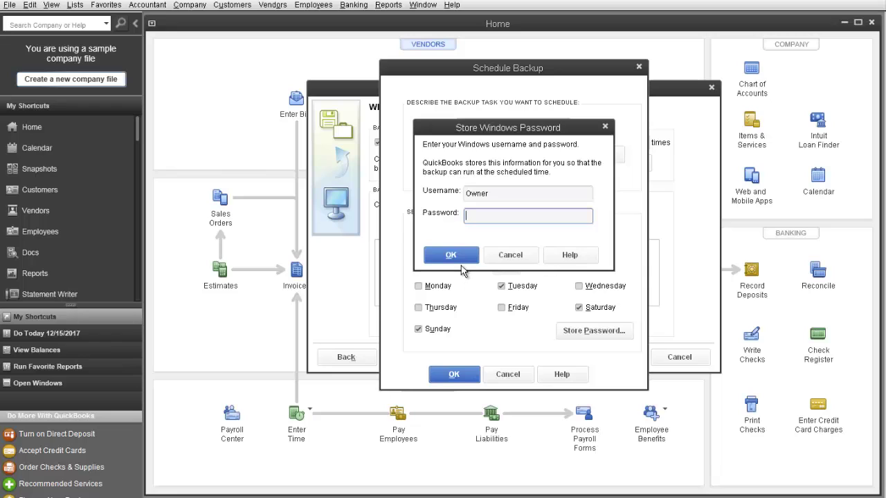
click(462, 257)
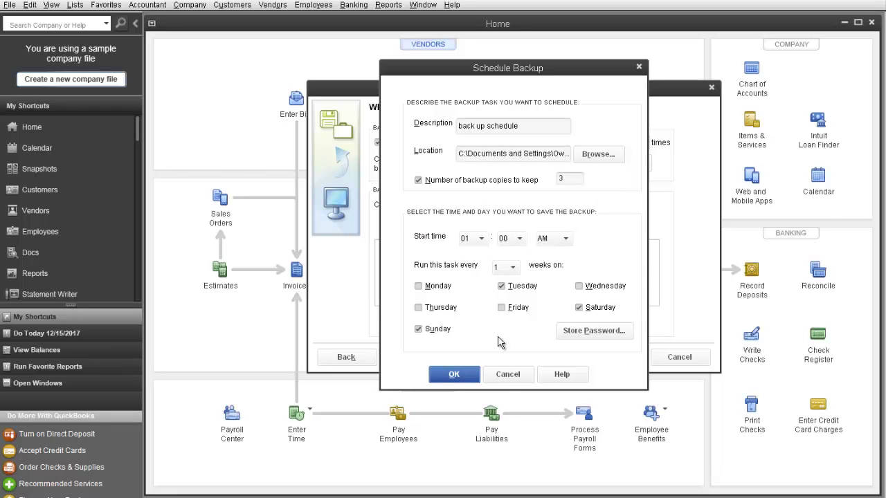
click(457, 374)
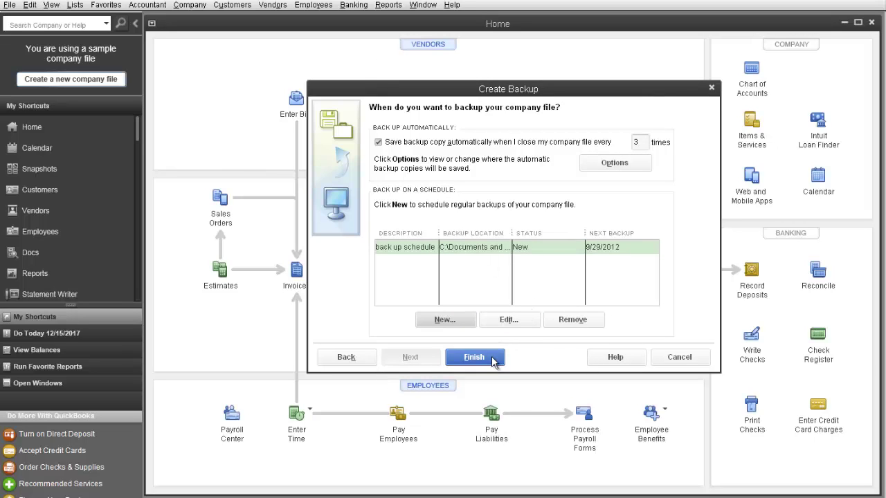
click(493, 359)
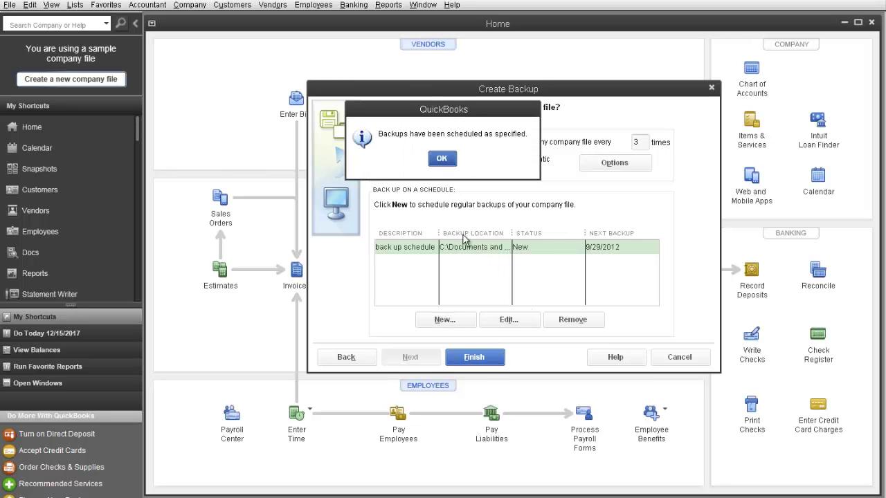
click(442, 163)
click(650, 359)
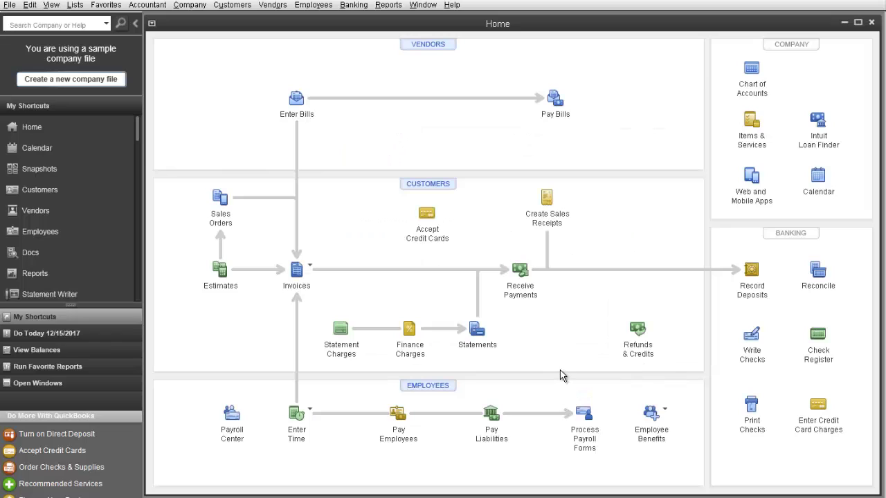